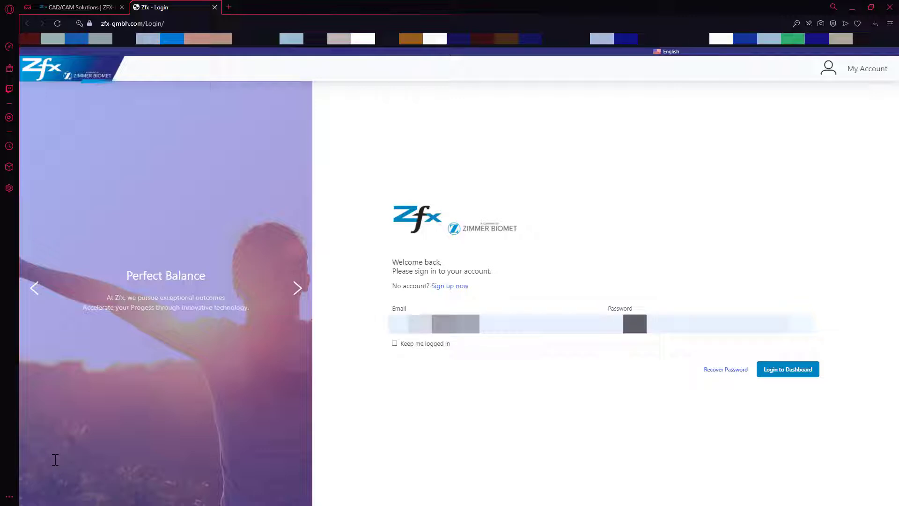
Sign in to the Zfx portal with the prefilled credentials and open the Download Center
left_click(800, 373)
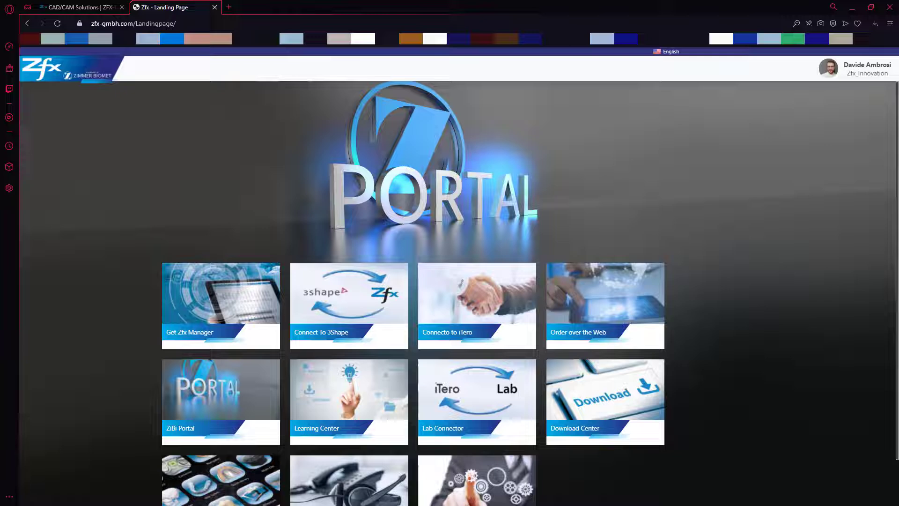
scroll(617, 412, "down", 1)
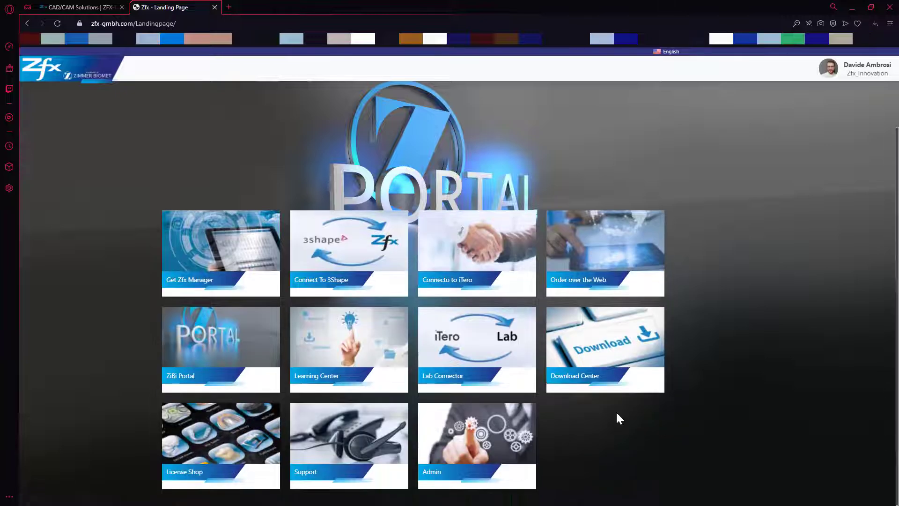
left_click(614, 366)
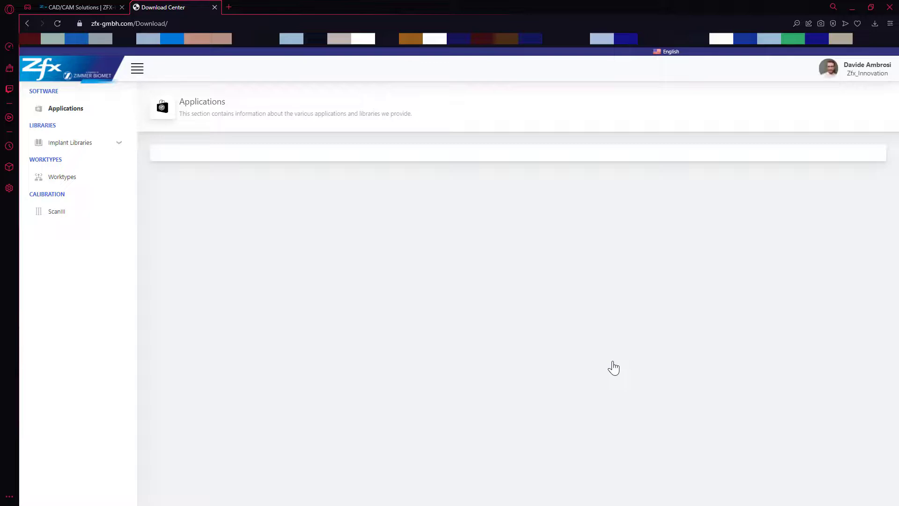
Open the RealGUIDE implant libraries for the manufacturer GenTek | Zimmer Biomet
left_click(82, 146)
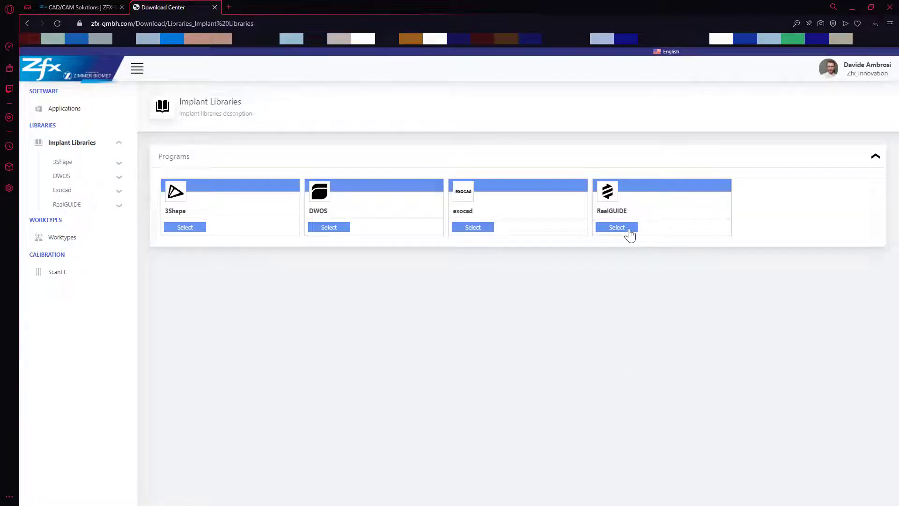
left_click(629, 230)
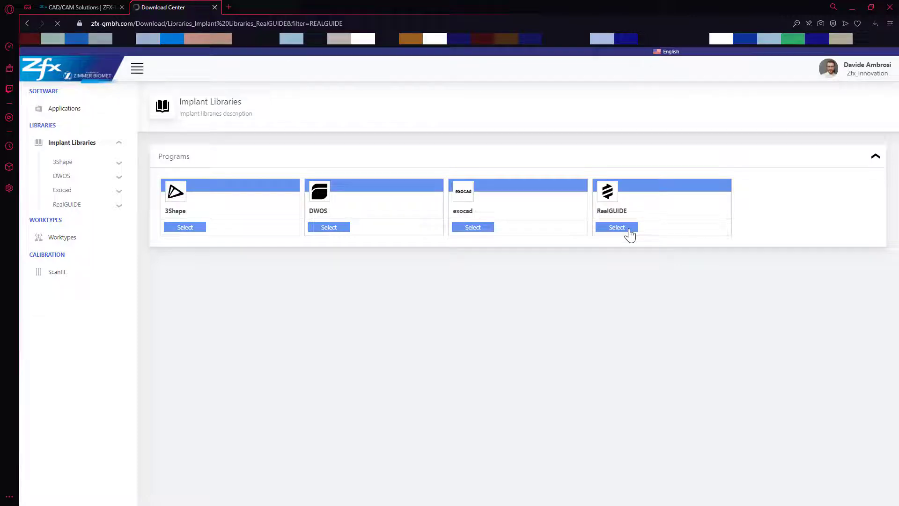
scroll(630, 234, "down", 1)
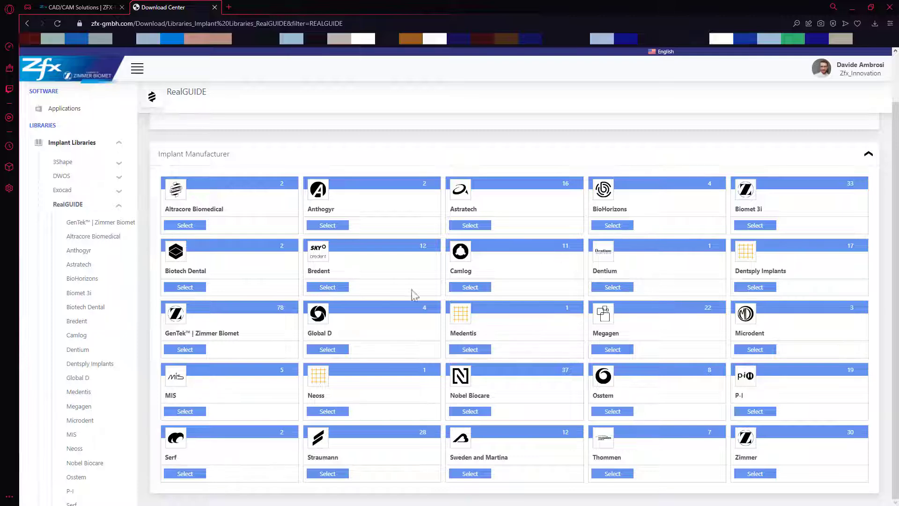
left_click(192, 350)
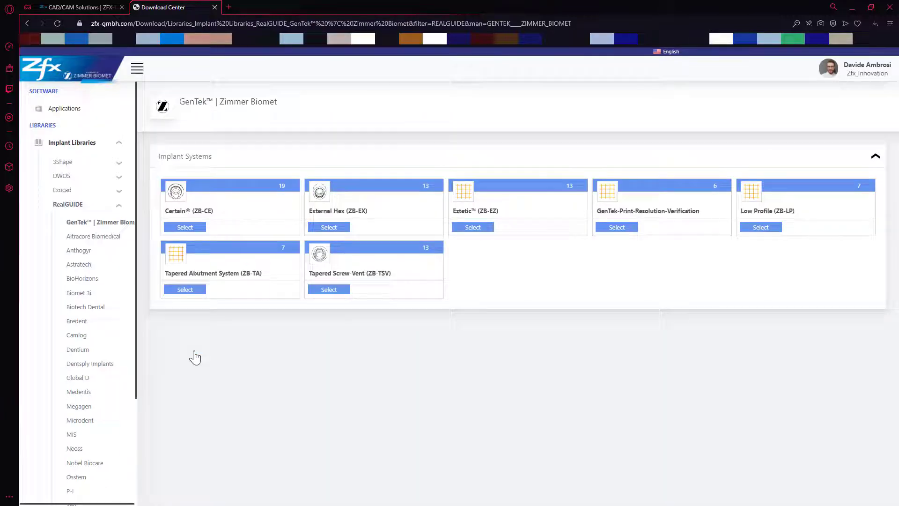
Download the Tapered Screw-Vent (ZB-TSV) Analog library and the Pre-milled Abutment library for the Desktop scanbody
left_click(336, 293)
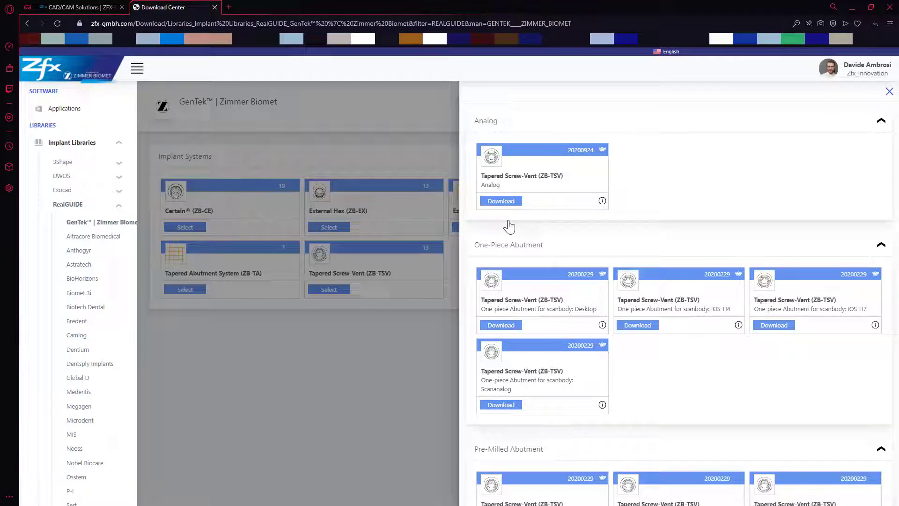
left_click(502, 201)
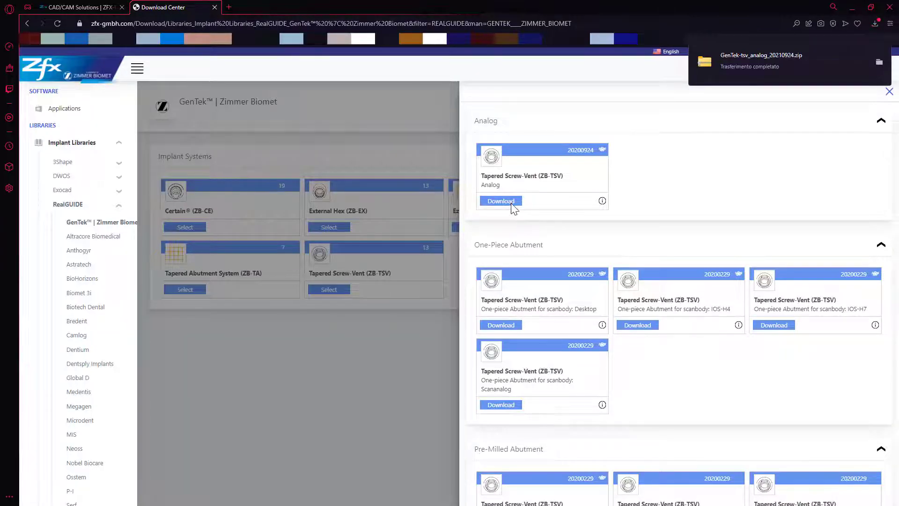
scroll(511, 205, "down", 5)
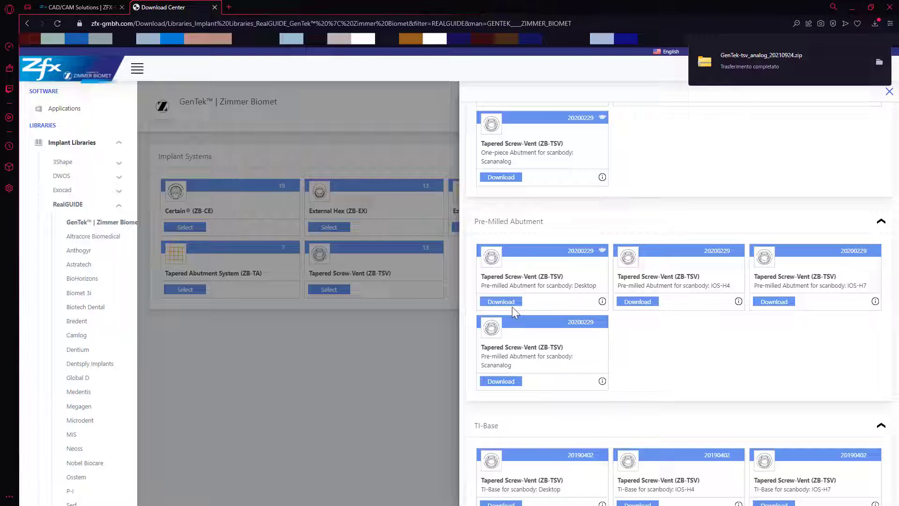
left_click(501, 302)
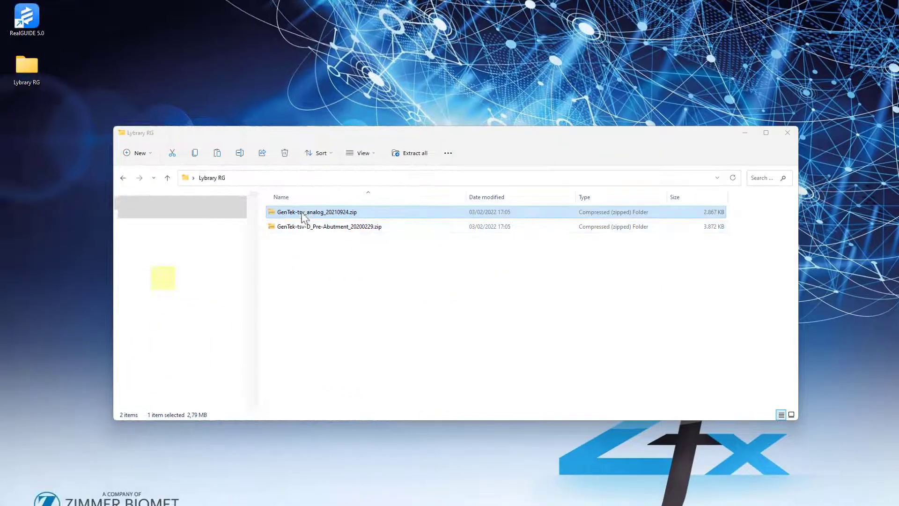
In File Explorer, extract GenTek-tsv_analog_20210924.zip and GenTek-tsv-D_Pre-Abutment_20200229.zip into the Lybrary RG folder
right_click(303, 217)
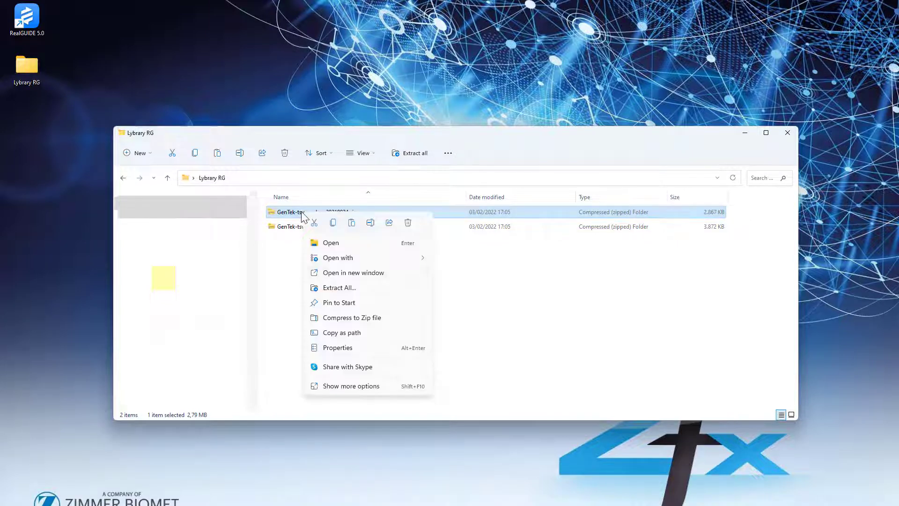
left_click(342, 287)
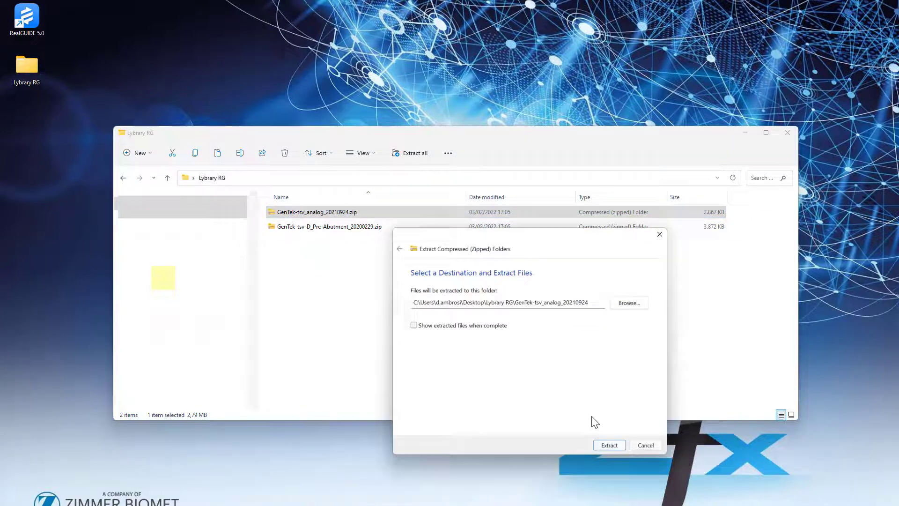
left_click(608, 445)
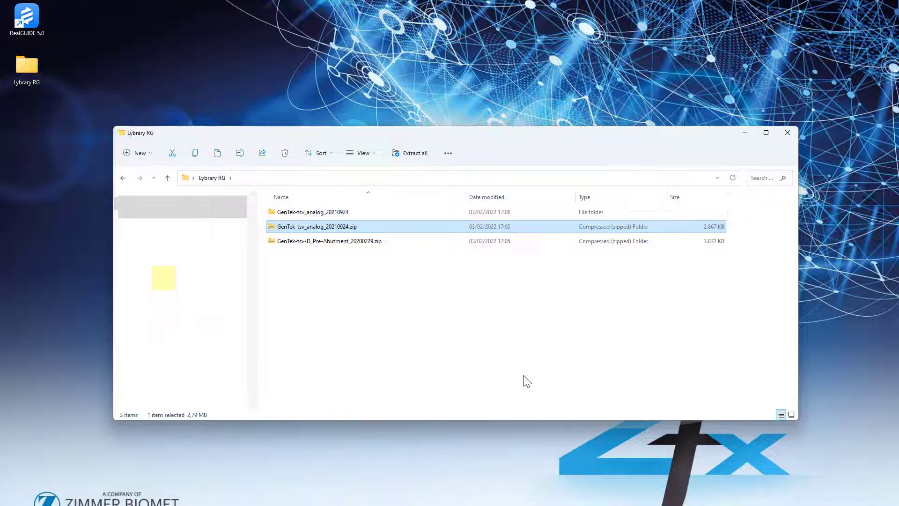
right_click(333, 243)
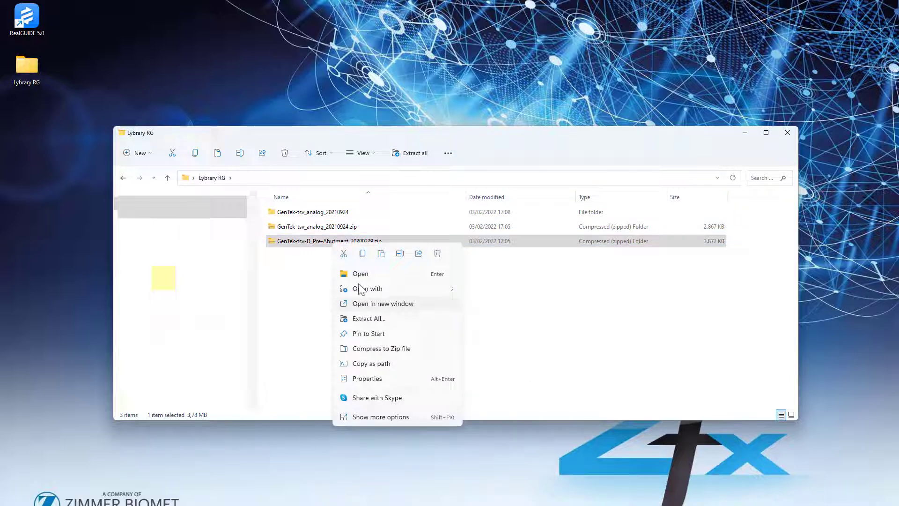
left_click(366, 319)
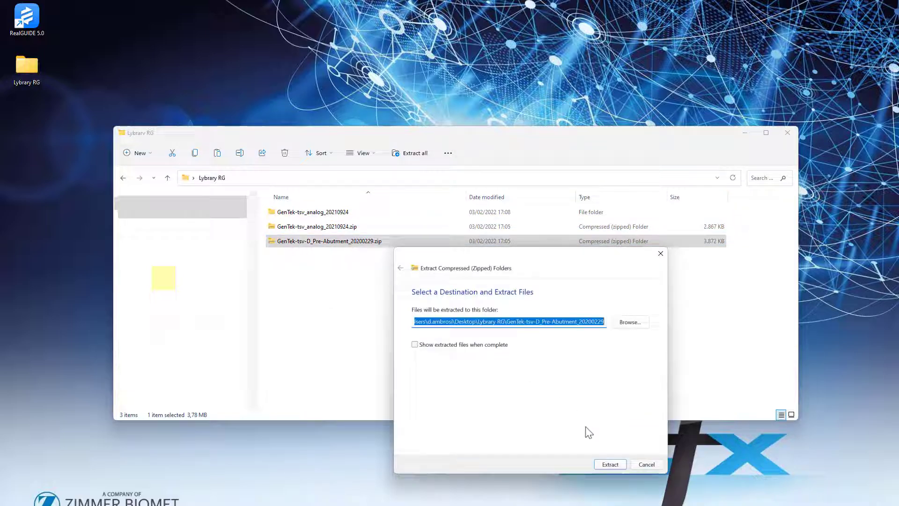
left_click(614, 464)
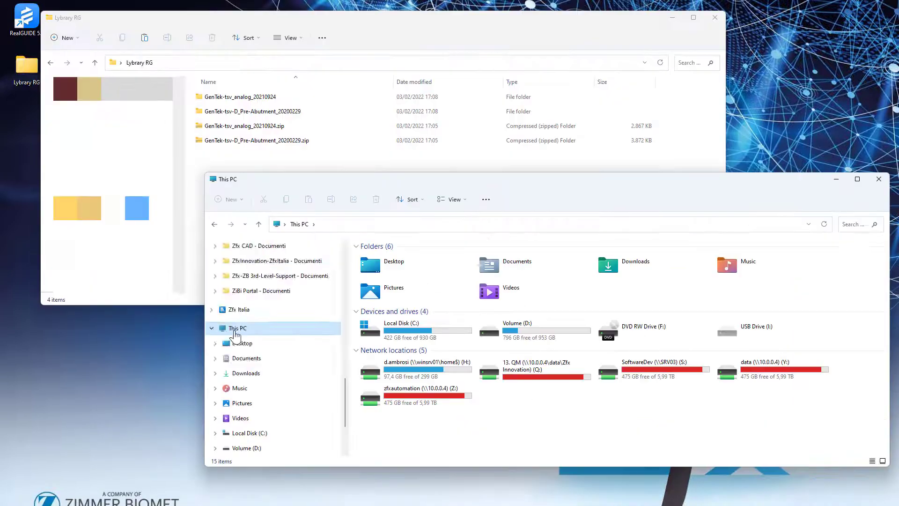
Create a folder named Library CAD+ on Local Disk (C:)
double_click(393, 341)
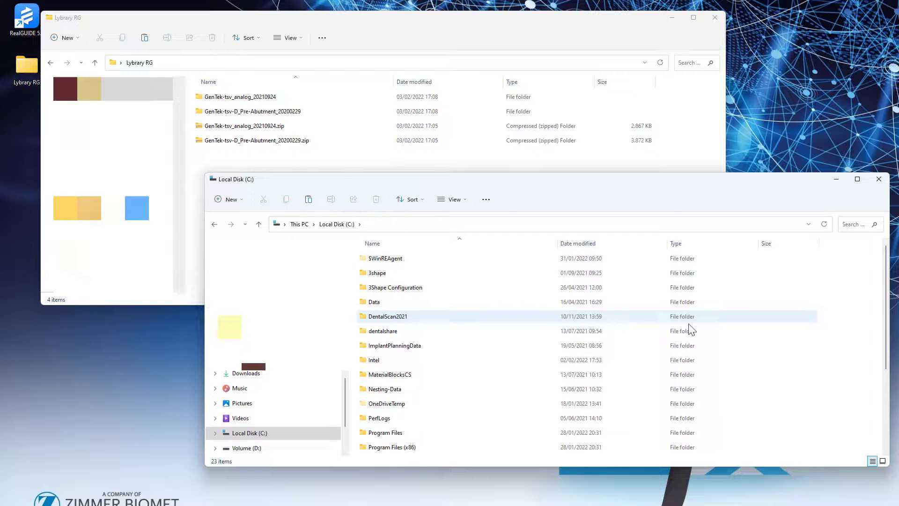
right_click(830, 322)
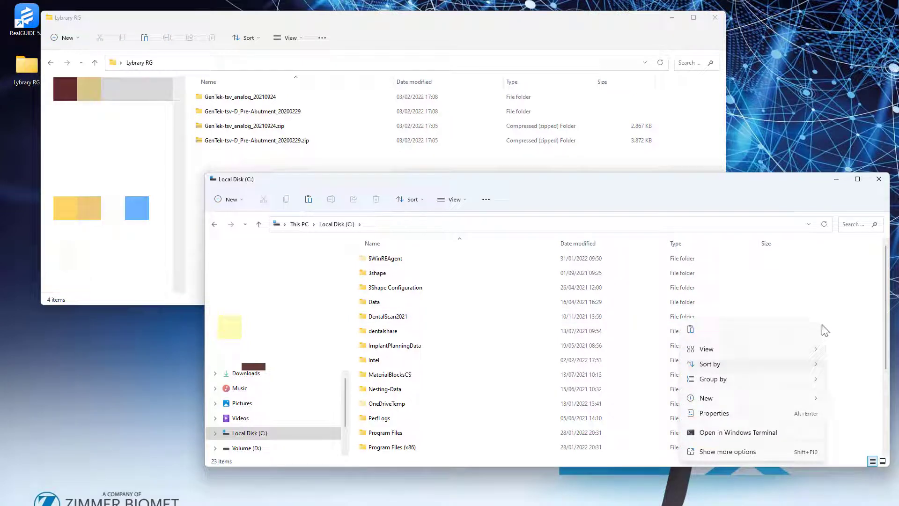
mouse_move(731, 398)
left_click(724, 203)
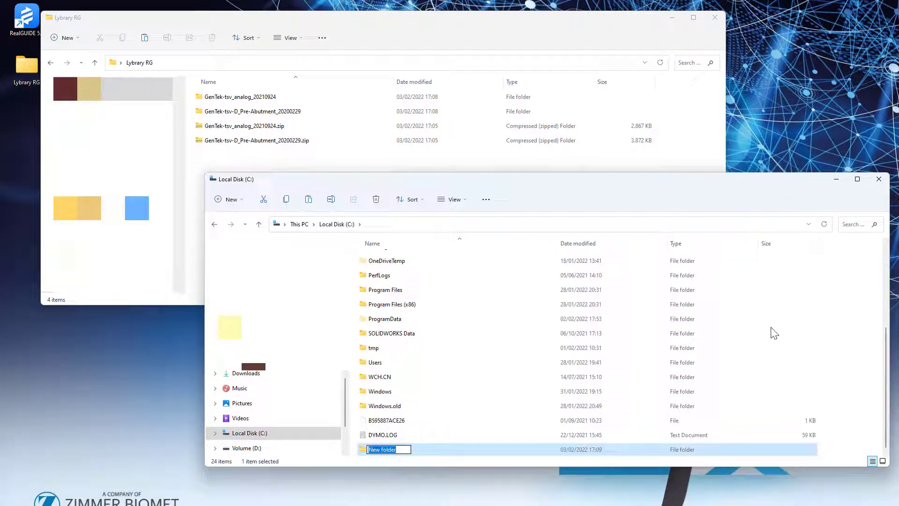
type("Librar")
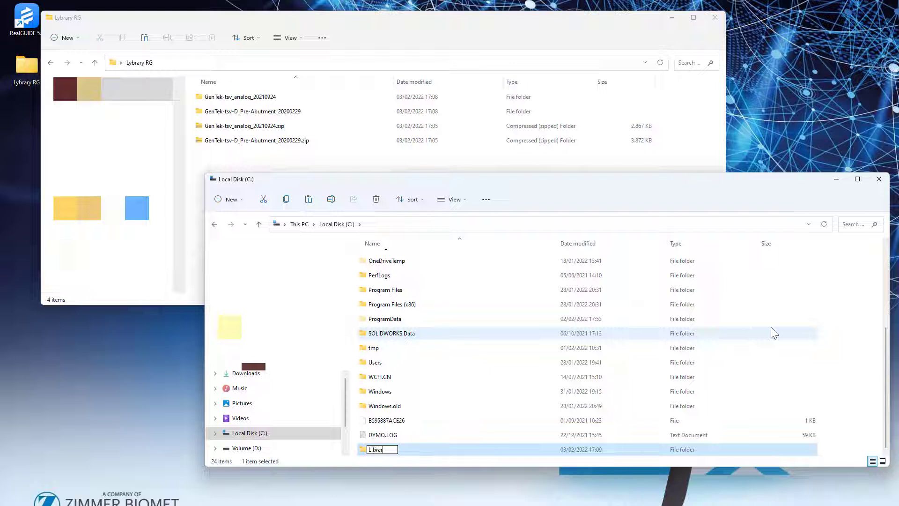
type("y CAD+")
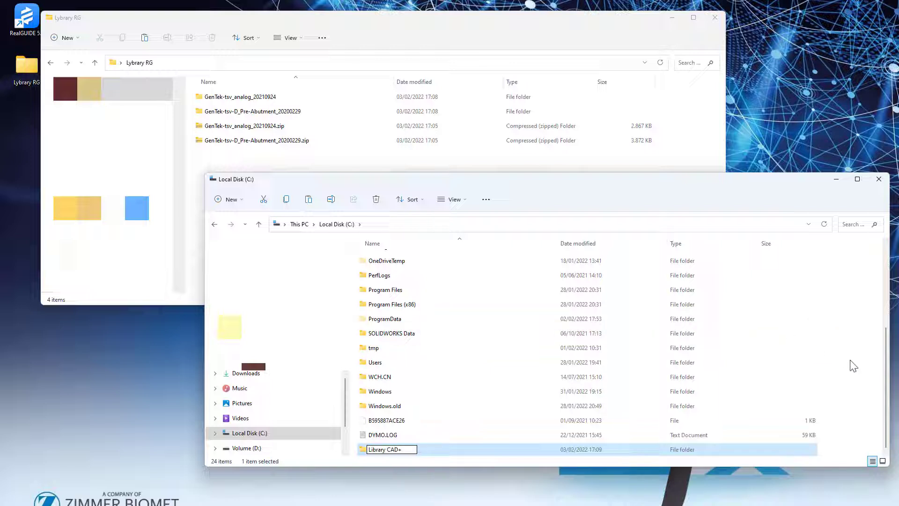
left_click(843, 356)
Open the Library CAD+ folder and create a subfolder named Analog in it
double_click(396, 450)
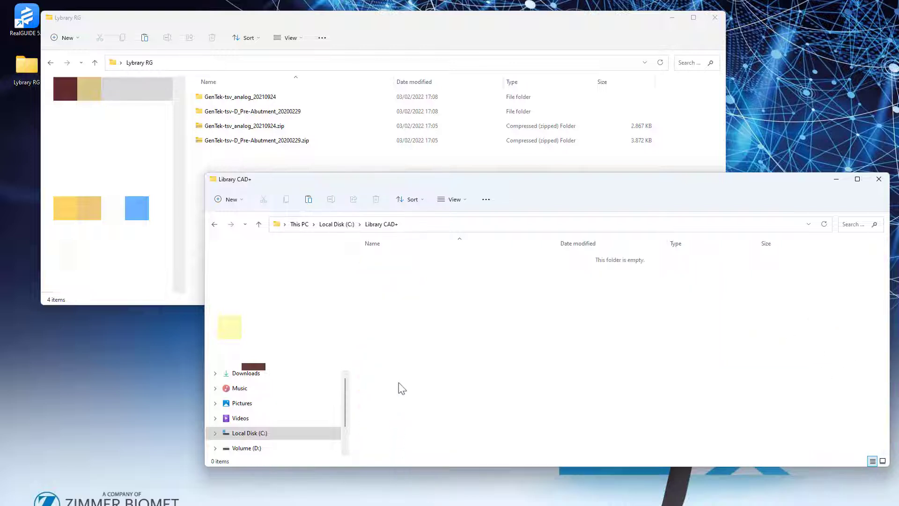
right_click(405, 320)
mouse_move(431, 409)
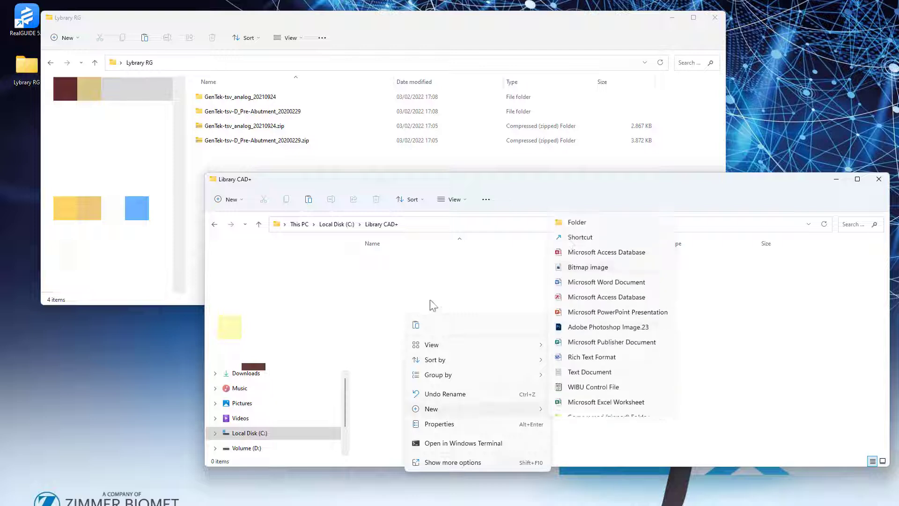
left_click(590, 217)
type("Analog")
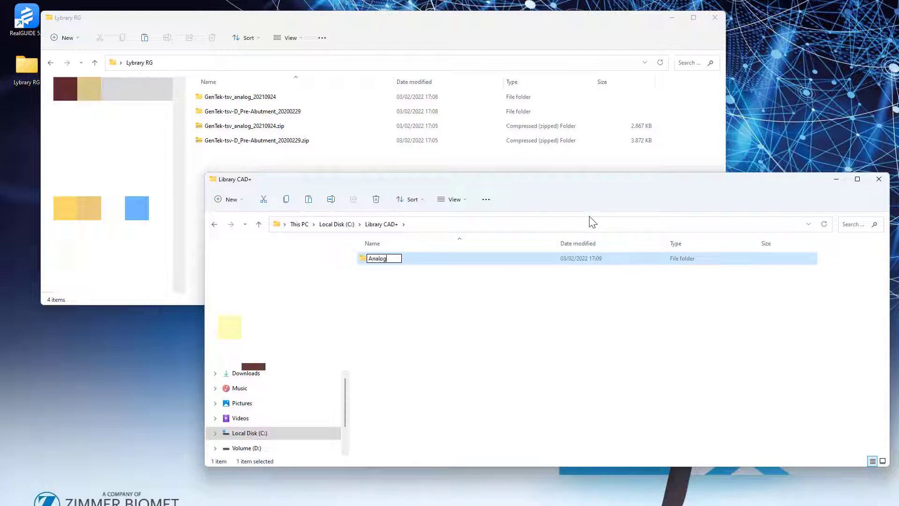
left_click(513, 332)
Create a second subfolder named Implant in Library CAD+
right_click(512, 333)
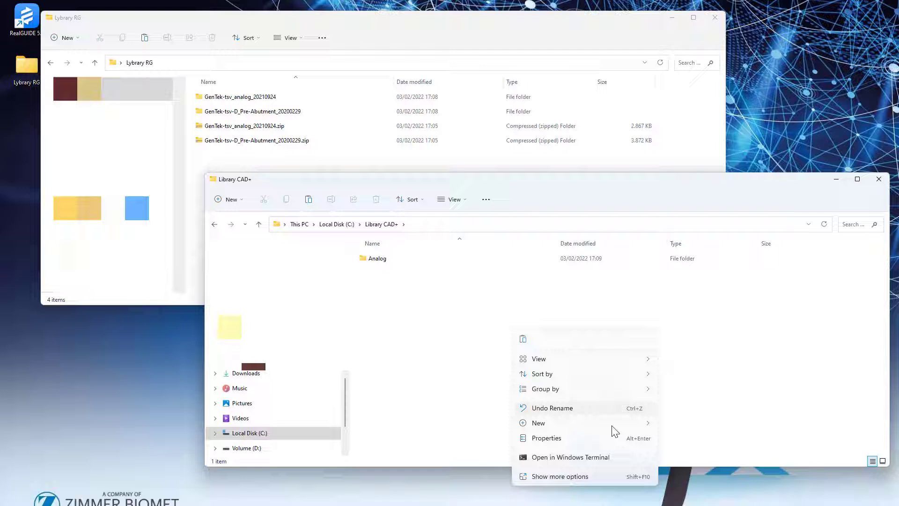
mouse_move(613, 424)
left_click(694, 227)
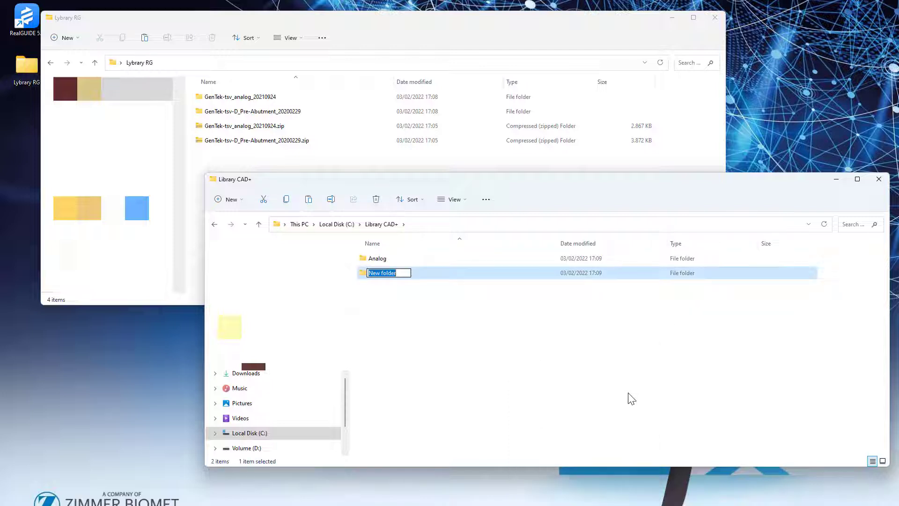
type("Implant")
left_click(581, 368)
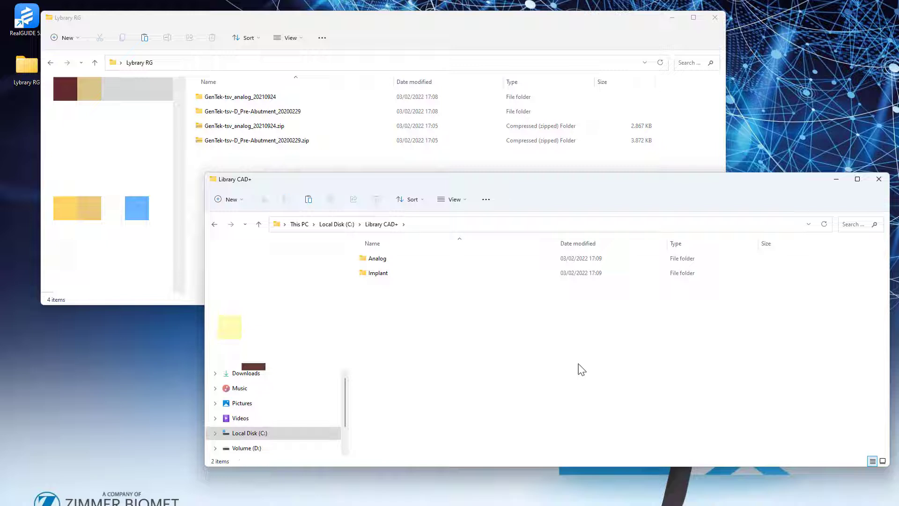
Copy the inner GenTek-tsv-D_Pre-Abutment_20200229 folder from the extracted library into the Implant folder
left_click_drag(490, 180, 506, 232)
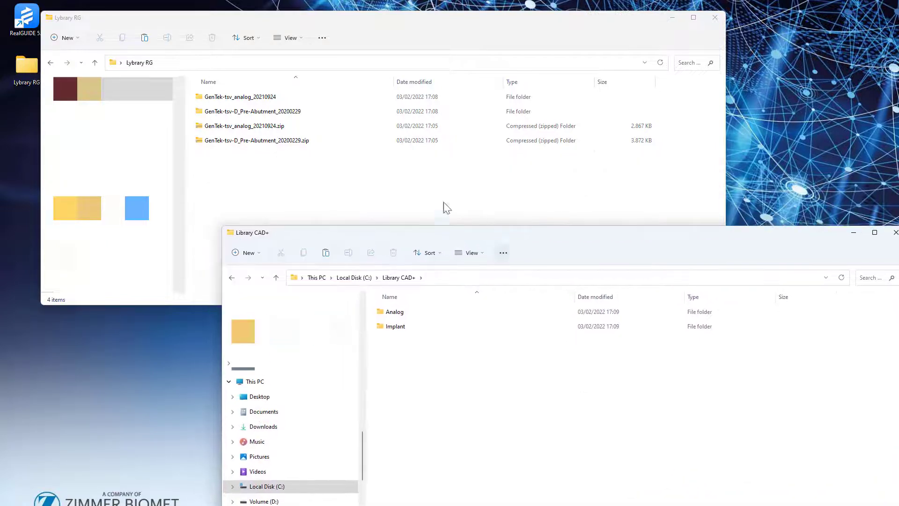
double_click(260, 112)
right_click(262, 104)
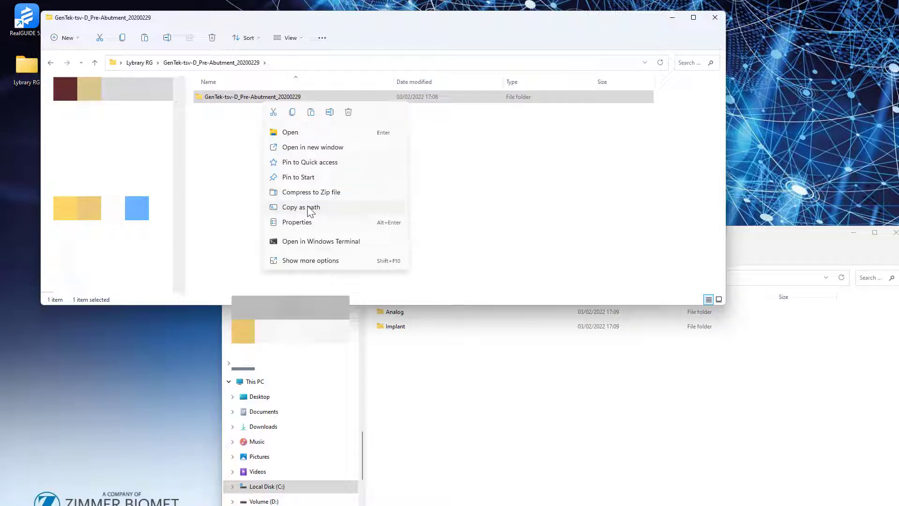
left_click(293, 112)
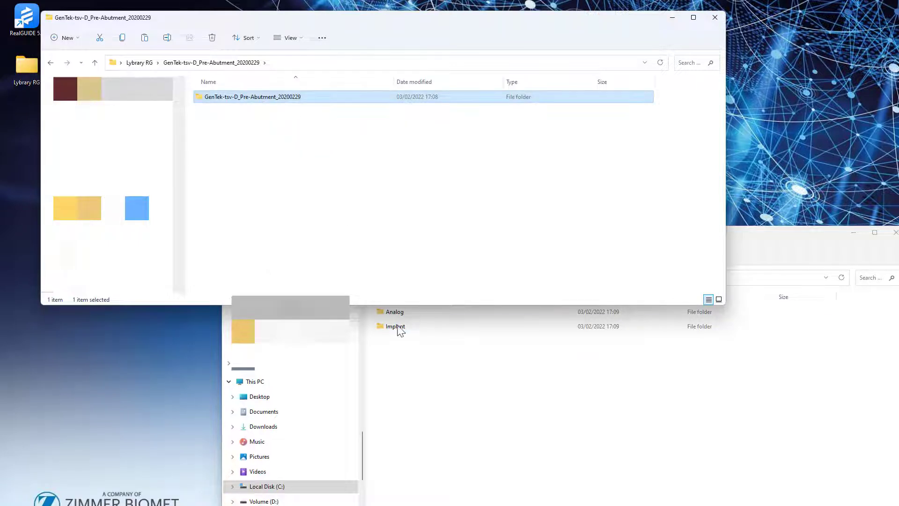
double_click(398, 328)
right_click(431, 363)
left_click(441, 366)
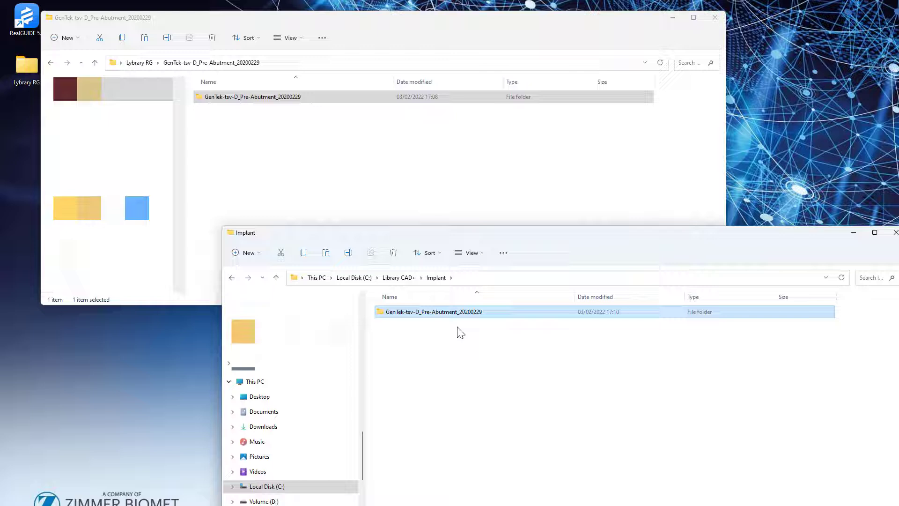
Copy the inner GenTek-tsv_analog_20200924 folder from the extracted analog library into the Analog folder of Library CAD+
left_click(399, 277)
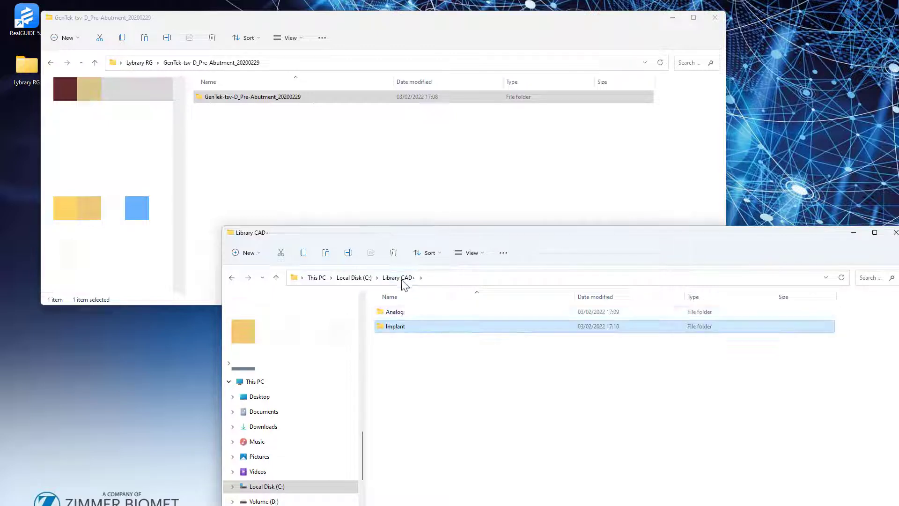
double_click(395, 313)
left_click(94, 62)
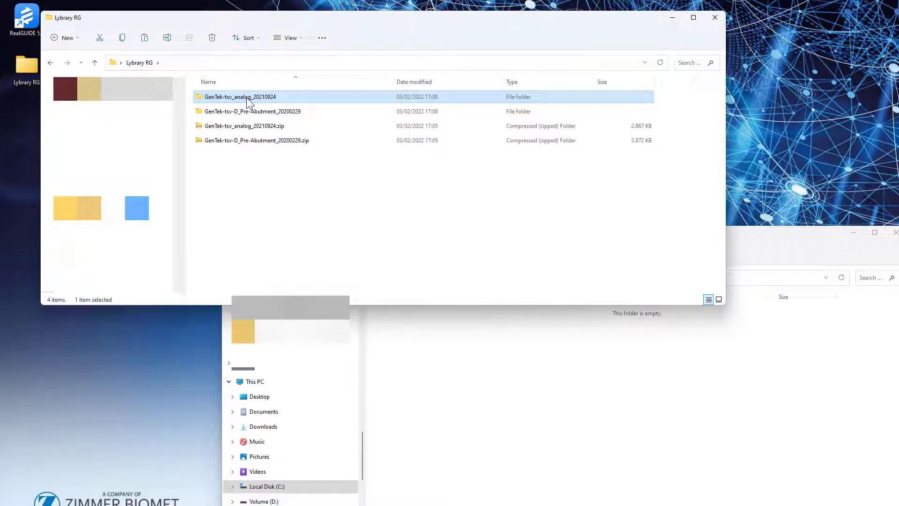
double_click(228, 96)
right_click(229, 100)
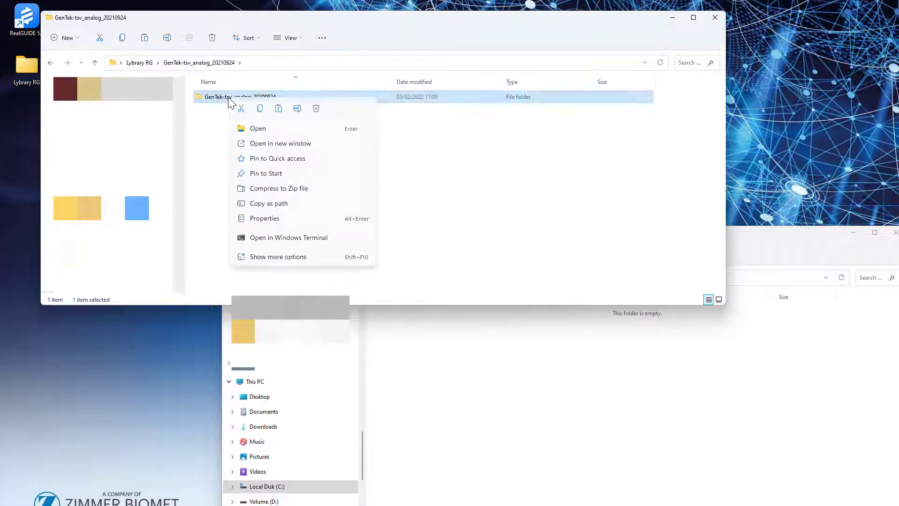
left_click(260, 109)
right_click(469, 362)
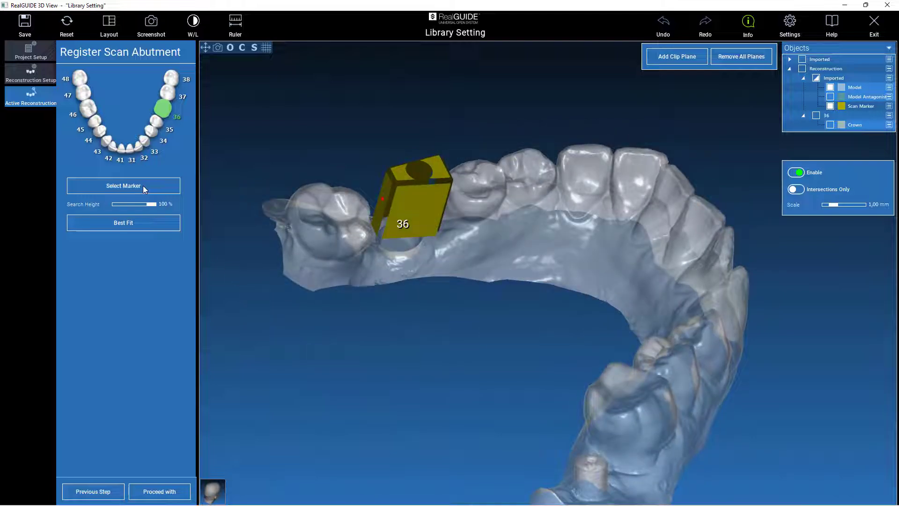
In RealGUIDE, start selecting the scan marker for tooth 36 and set the implant library folder to C:\Library CAD+\Implant
left_click(143, 186)
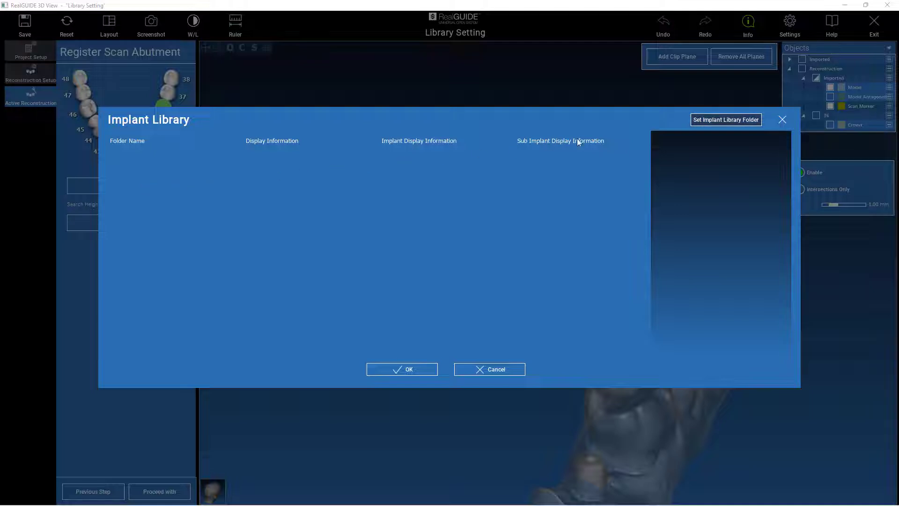
left_click(737, 120)
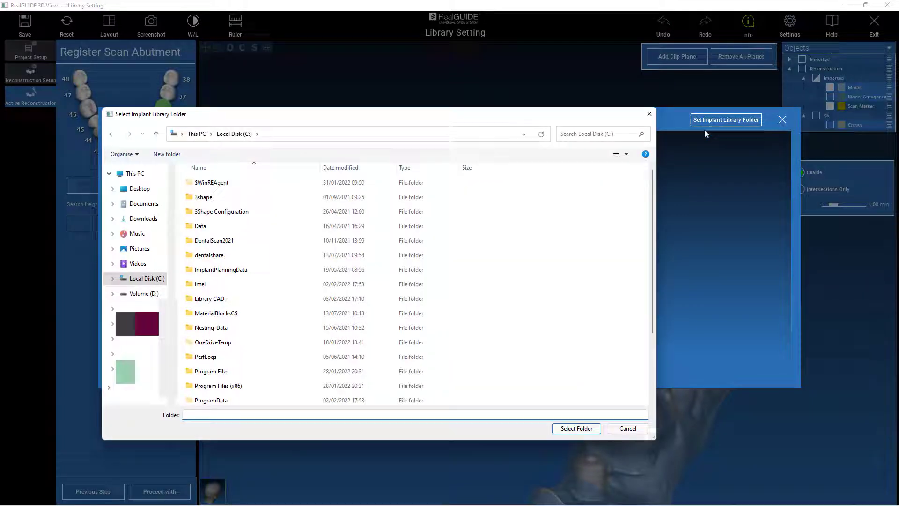
left_click(160, 281)
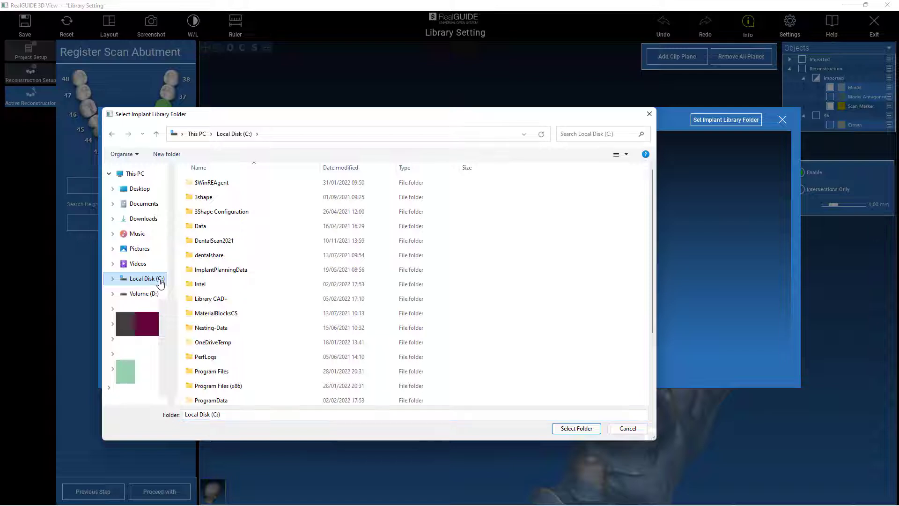
double_click(222, 299)
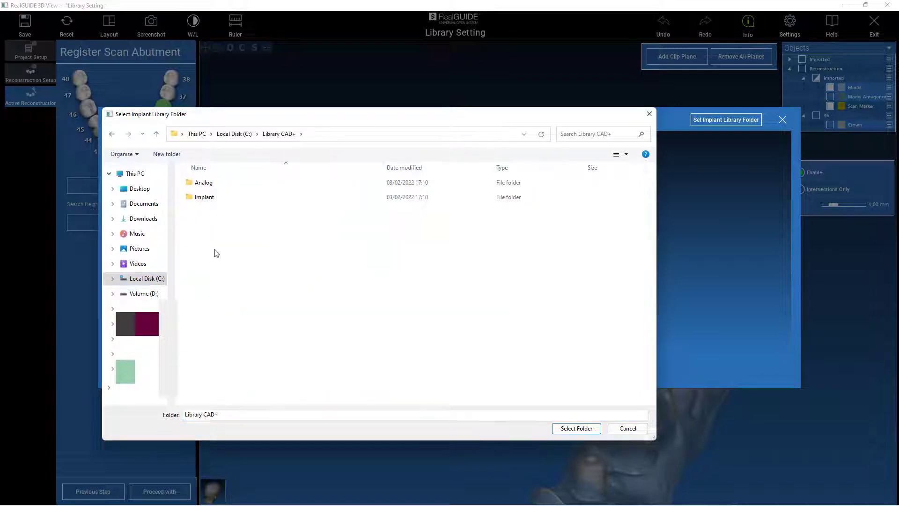
double_click(206, 197)
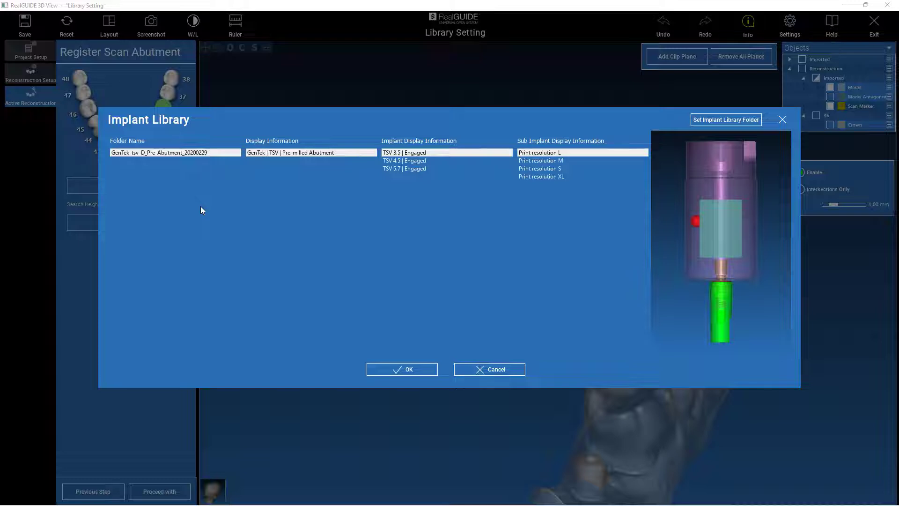
Choose the TSV 3.5 Engaged marker with Print resolution M and best-fit it to the scan marker at tooth 36
left_click(558, 162)
left_click(409, 370)
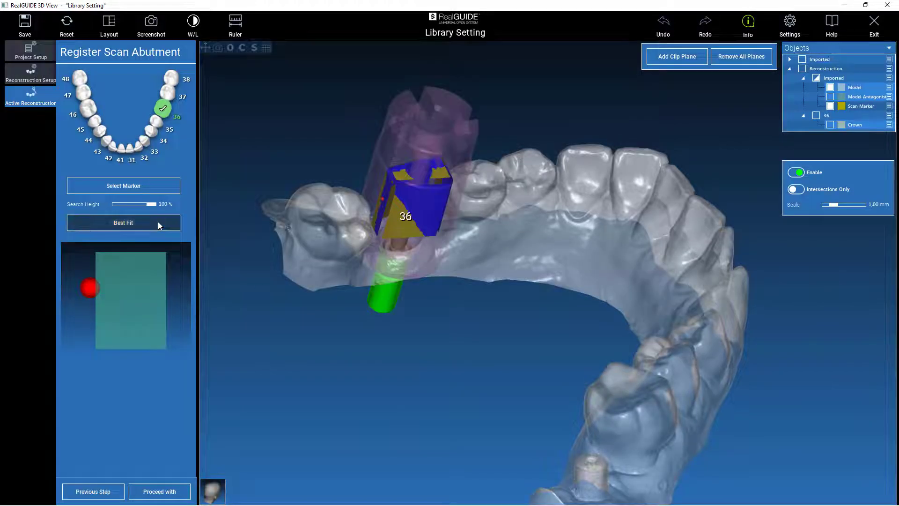
left_click(158, 222)
Proceed with the Model Builder and advance past Model Edit without editing the mesh
left_click(172, 492)
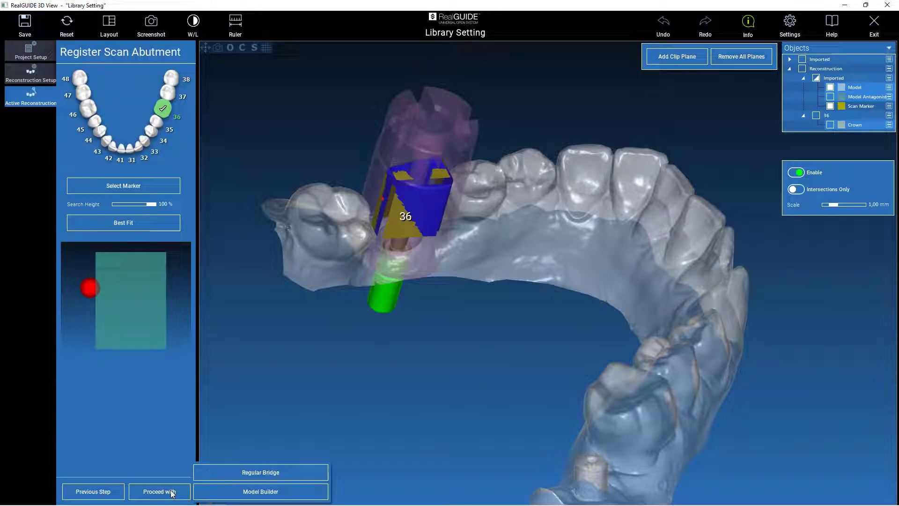
left_click(267, 492)
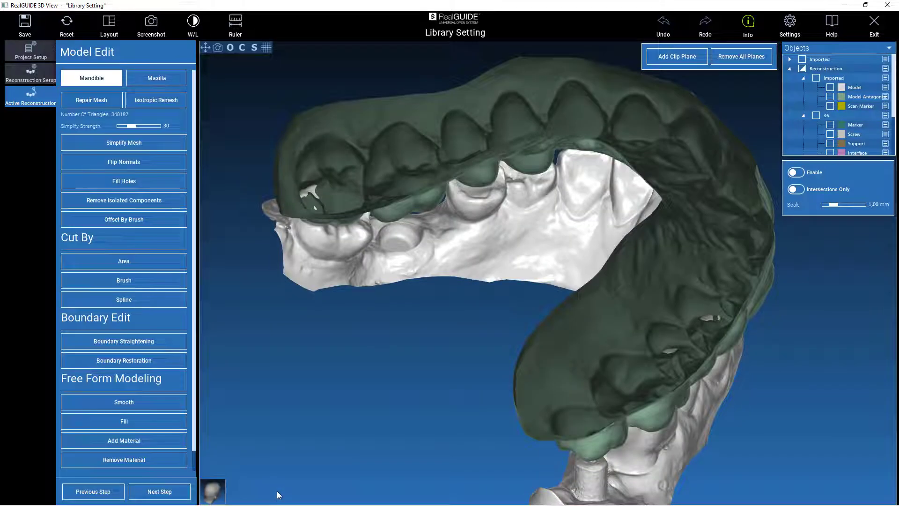
left_click(170, 491)
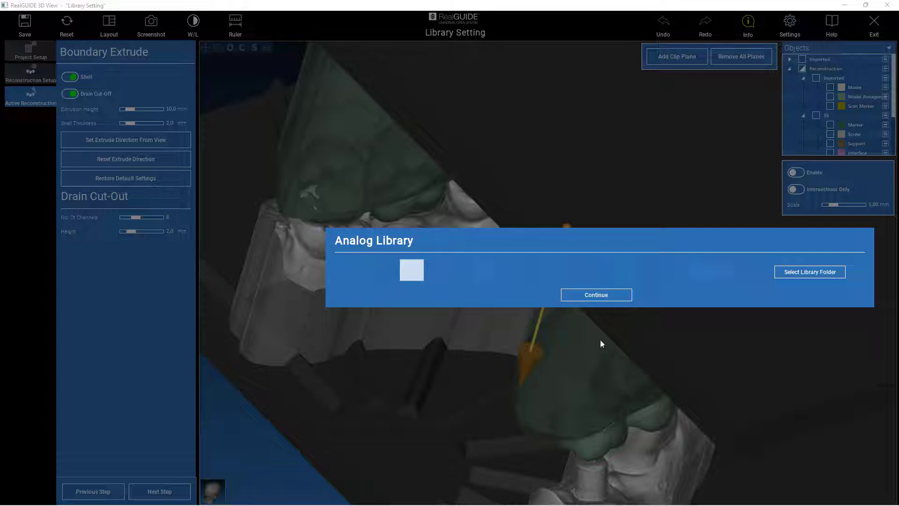
Set the analog library folder to C:\Library CAD+\Analog and continue to the implant extrusions
left_click(804, 273)
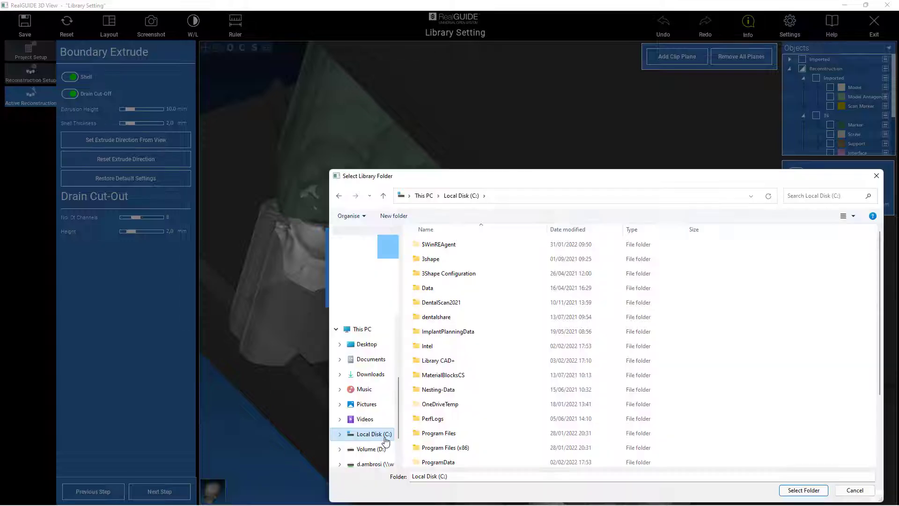
double_click(454, 361)
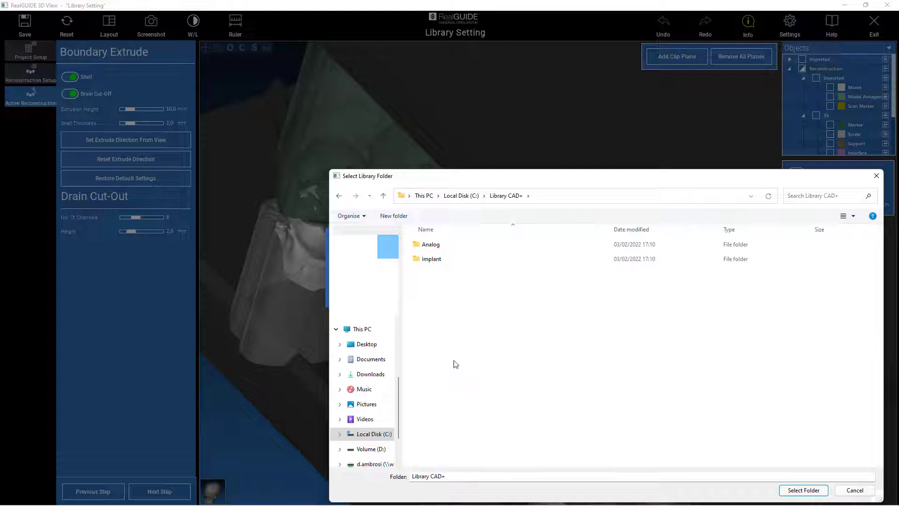
left_click(435, 245)
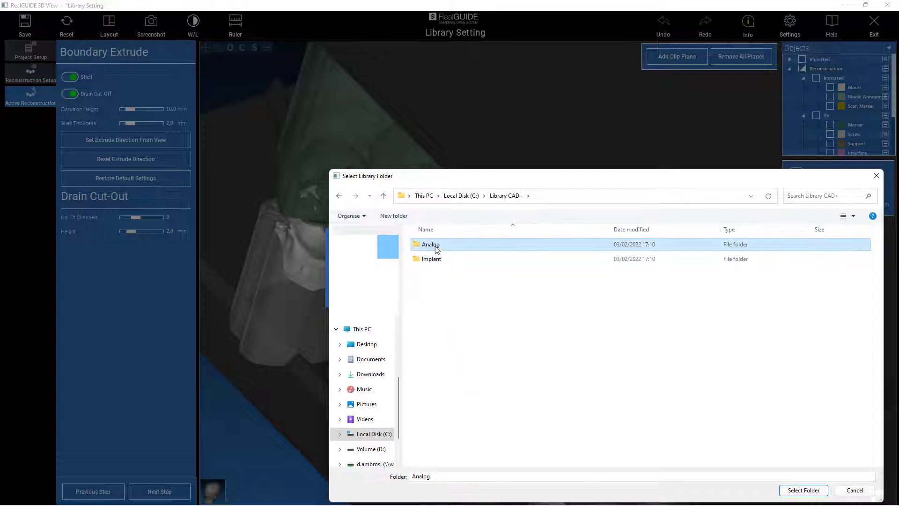
double_click(435, 245)
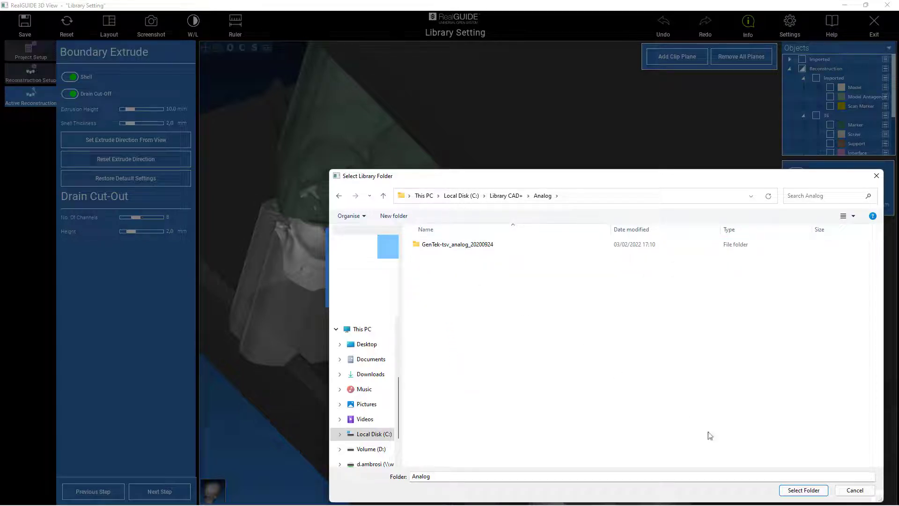
left_click(802, 490)
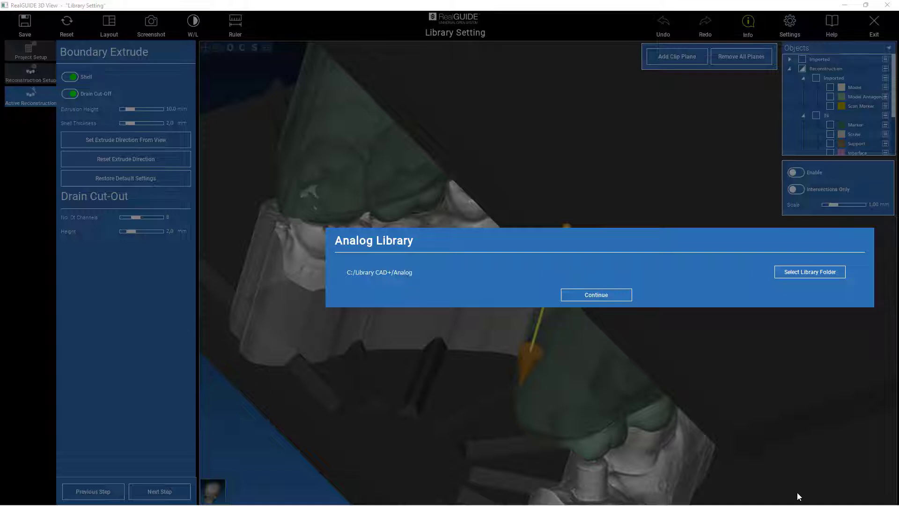
left_click(596, 296)
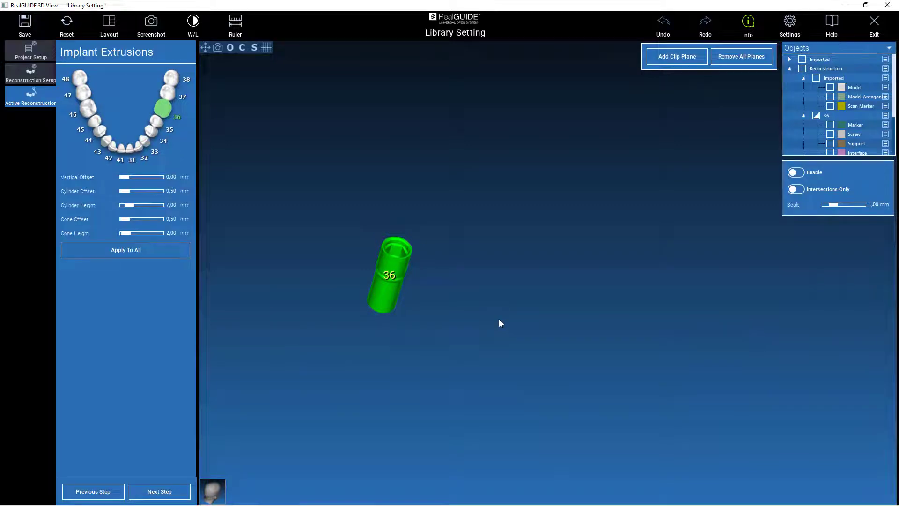
Create the implant extrusion at the upper rim of implant 36 and advance to the Implant Analogs stage
left_click(410, 250)
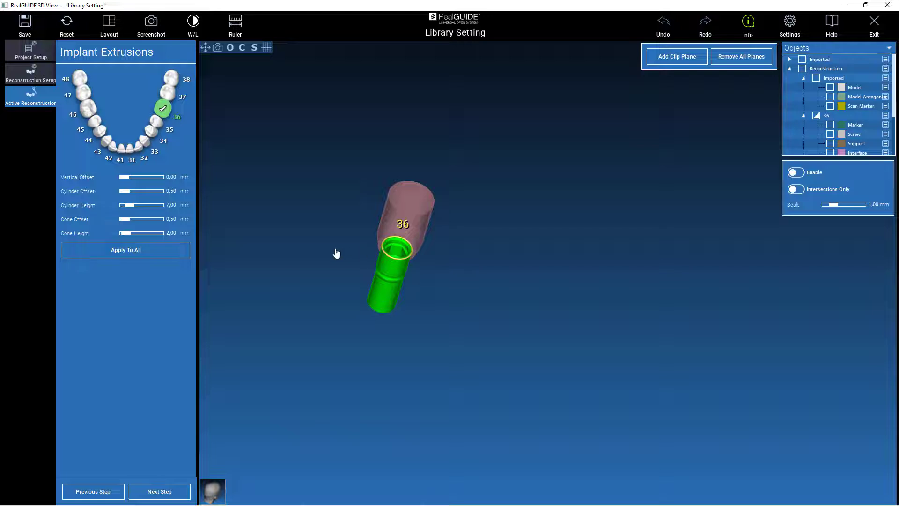
left_click(176, 490)
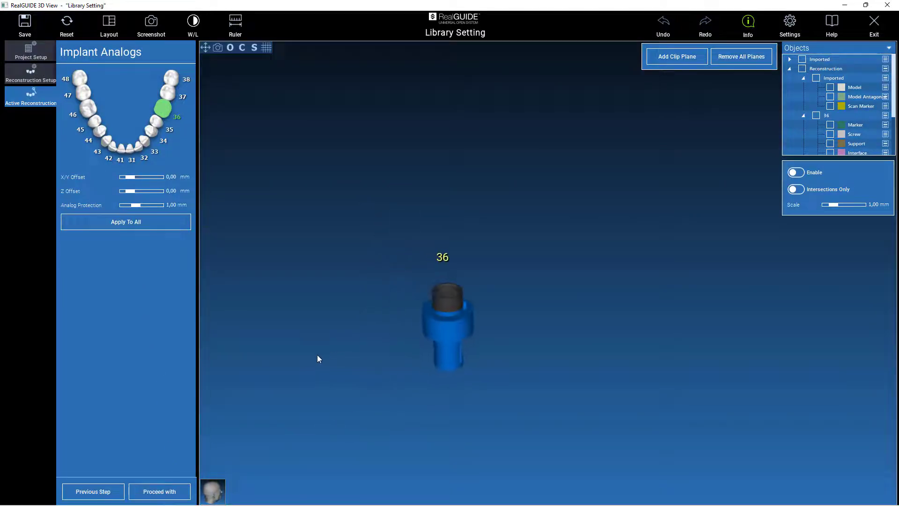